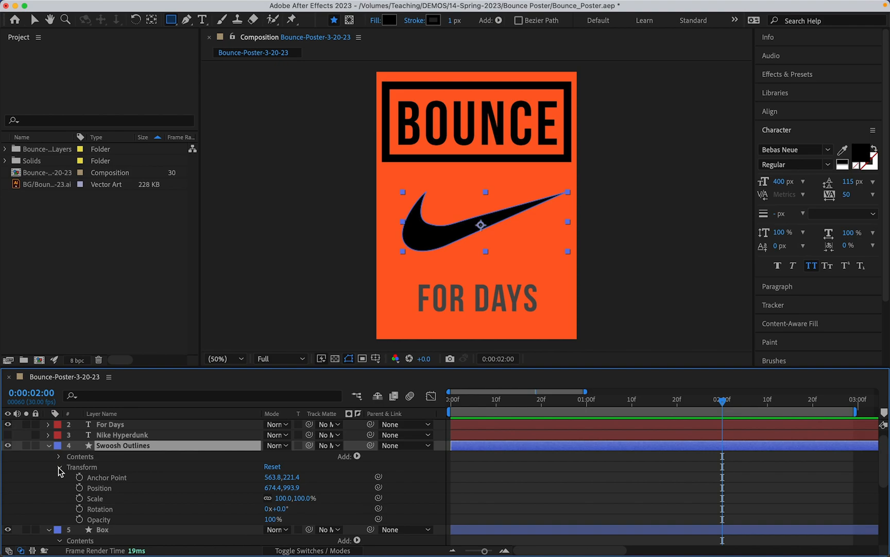
Add Scale keyframes to the Swoosh Outlines layer at 0:00:02:00 and 0:00:02:07, both at 100%
click(80, 498)
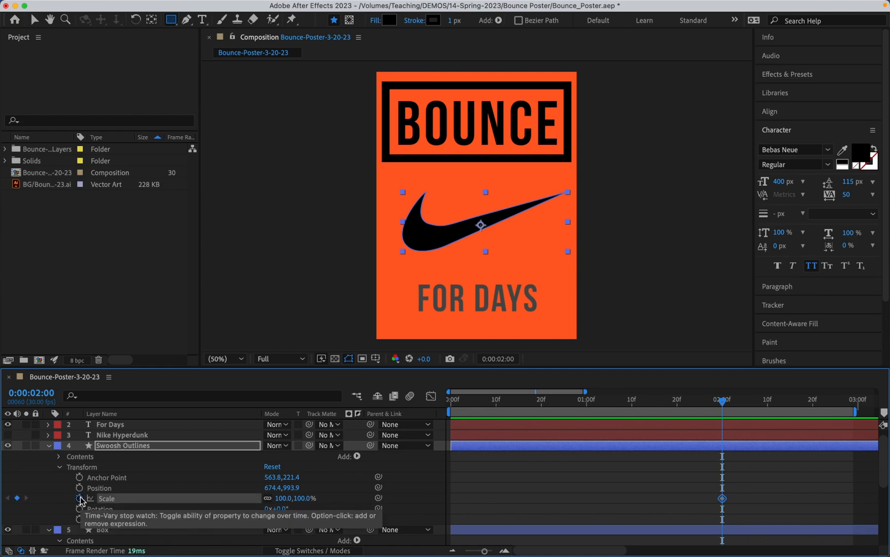
key(Page_Down)
key(Page_Down)
key(Page_Down)
key(Page_Down)
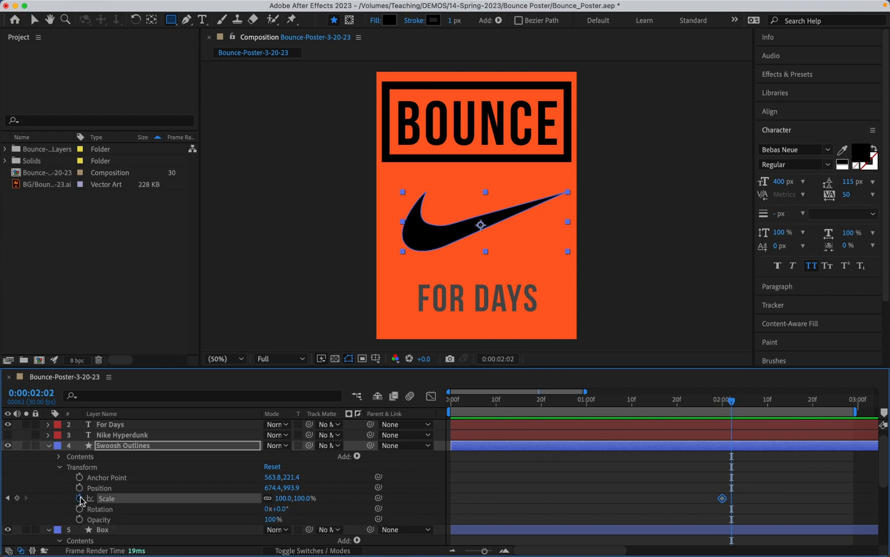
key(Page_Down)
key(Page_Down)
key(Page_Down)
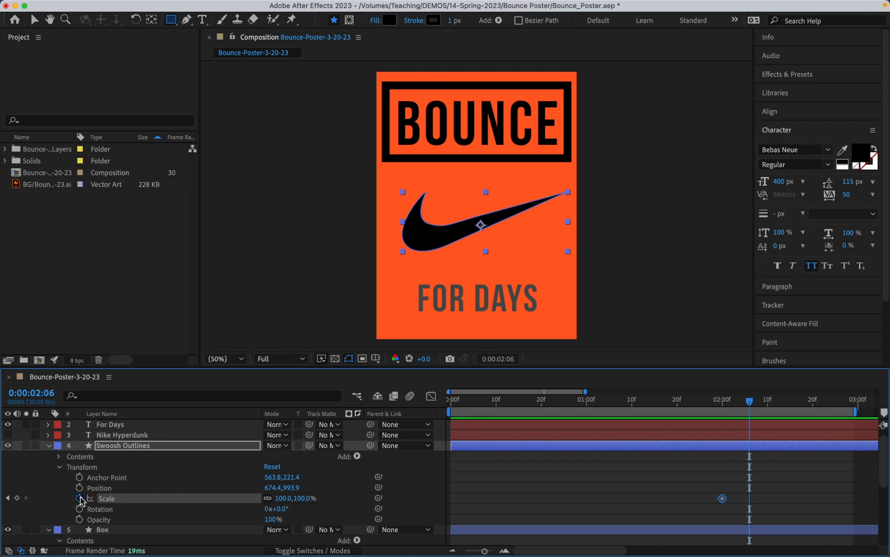
click(18, 497)
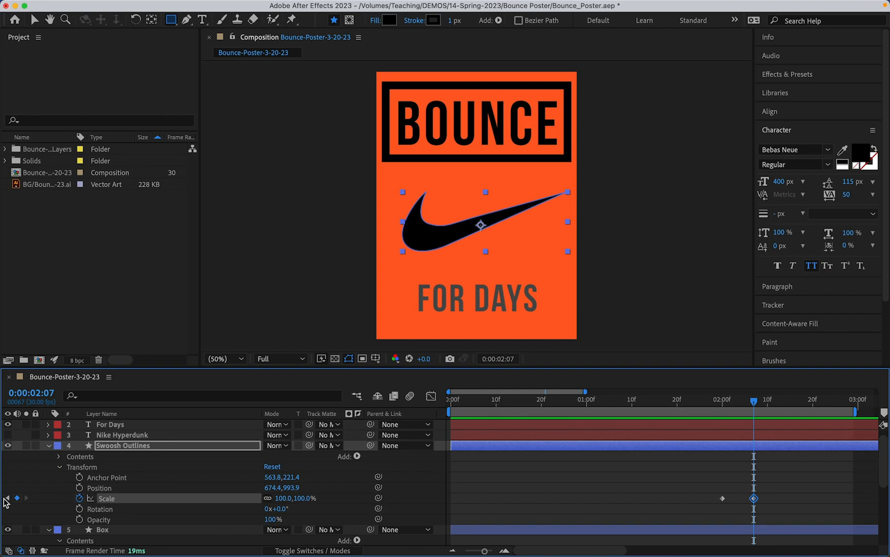
Set the swoosh's first Scale keyframe at 0:00:02:00 to 0%
click(7, 498)
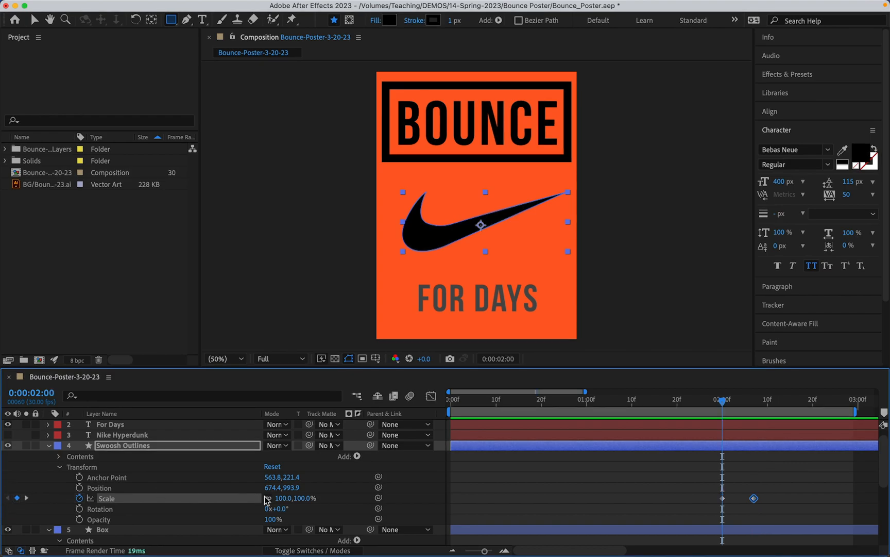
click(285, 498)
text(0)
key(Return)
Shift both swoosh Scale keyframes earlier so they start at 0:00:01:21, and preview the timing
drag(722, 400, 681, 421)
drag(710, 488, 782, 512)
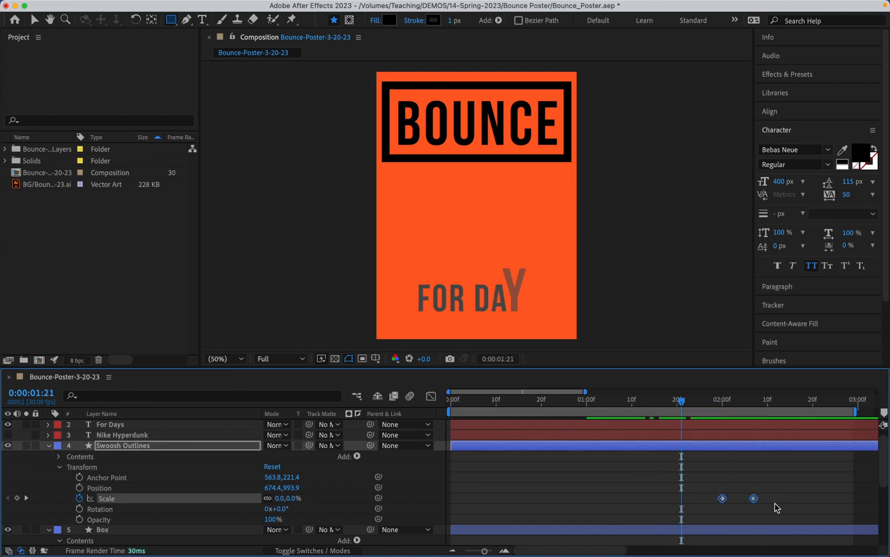
drag(722, 498, 682, 498)
drag(682, 403, 592, 403)
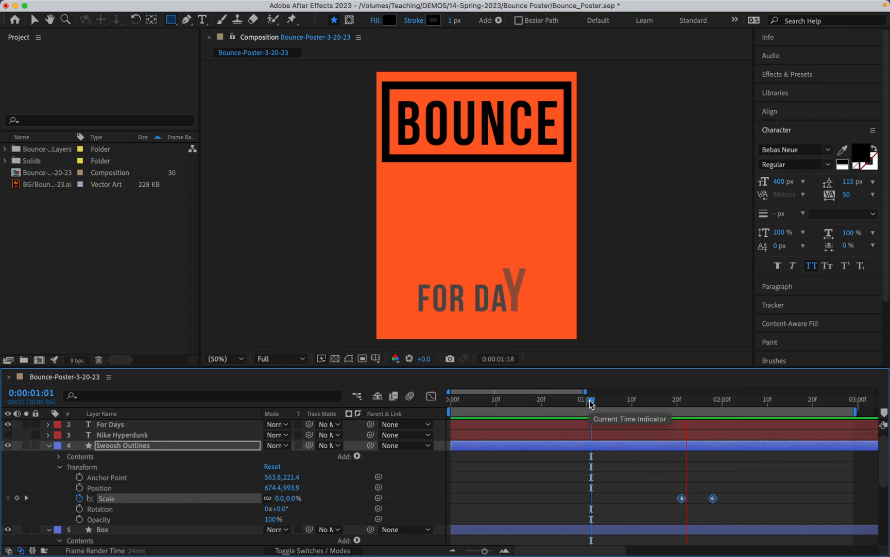
Apply Easy Ease to both Scale keyframes of the Swoosh Outlines layer
click(808, 404)
drag(809, 405, 727, 404)
drag(662, 477, 743, 512)
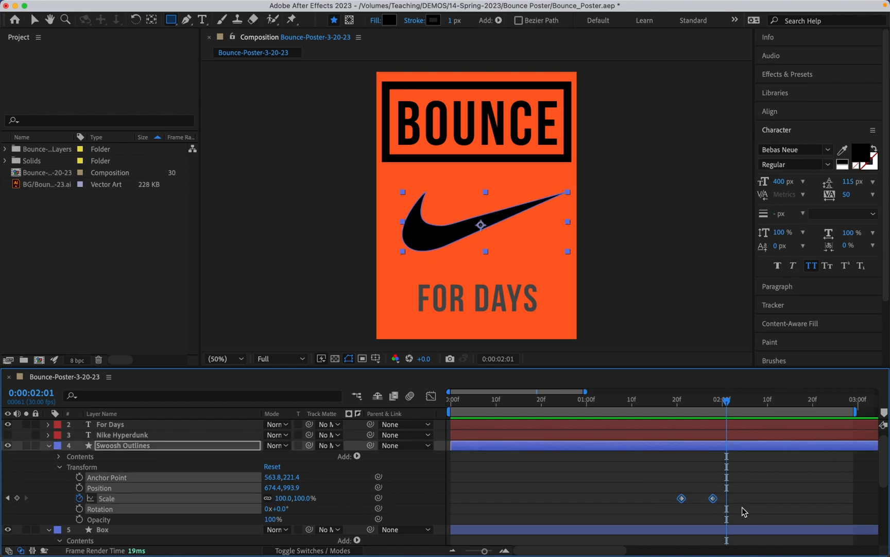
key(F9)
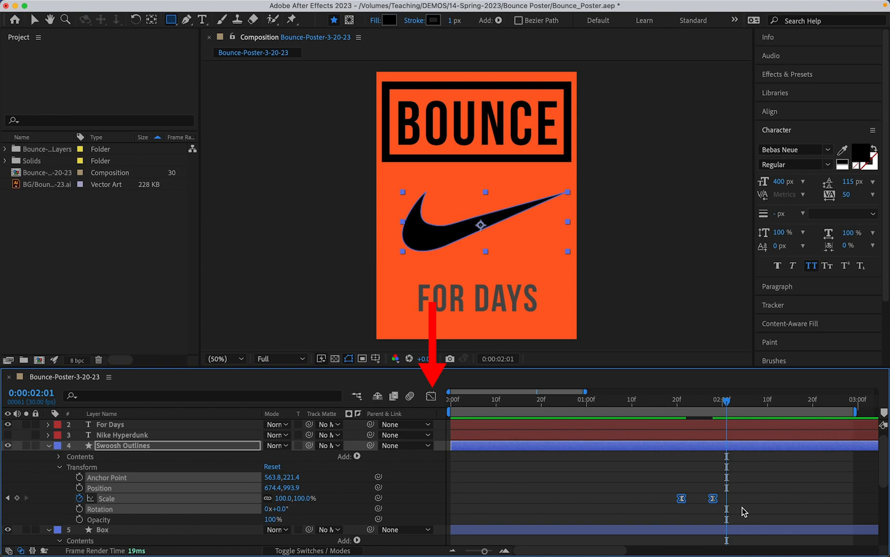
Open the swoosh's Scale animation in the graph editor as a value graph
key(shift+F3)
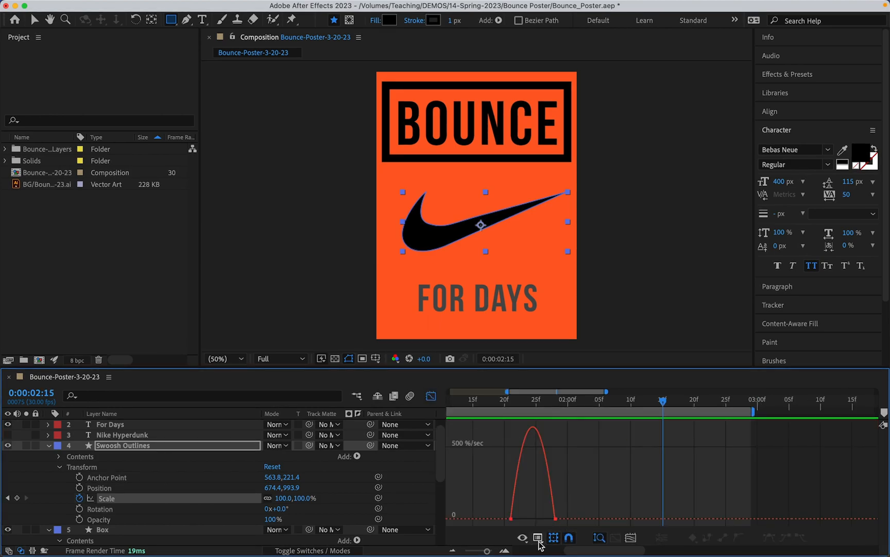
click(539, 540)
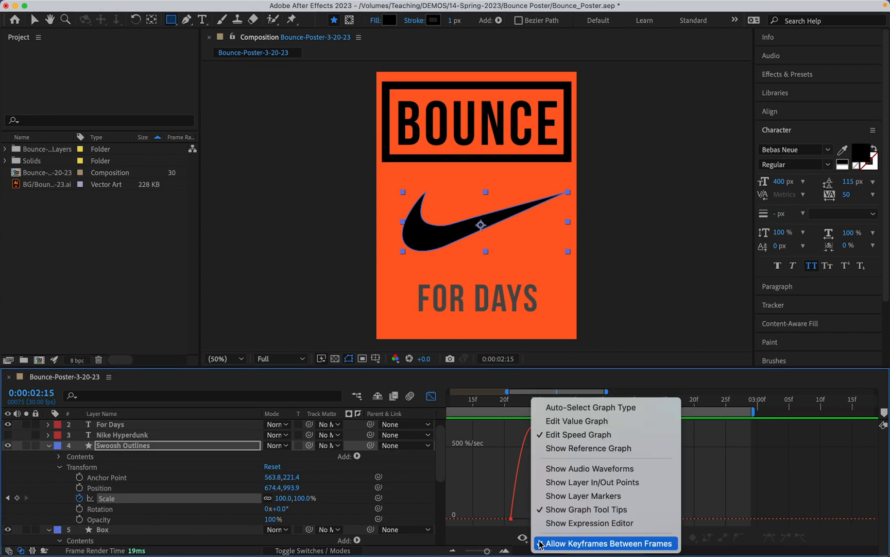
click(573, 422)
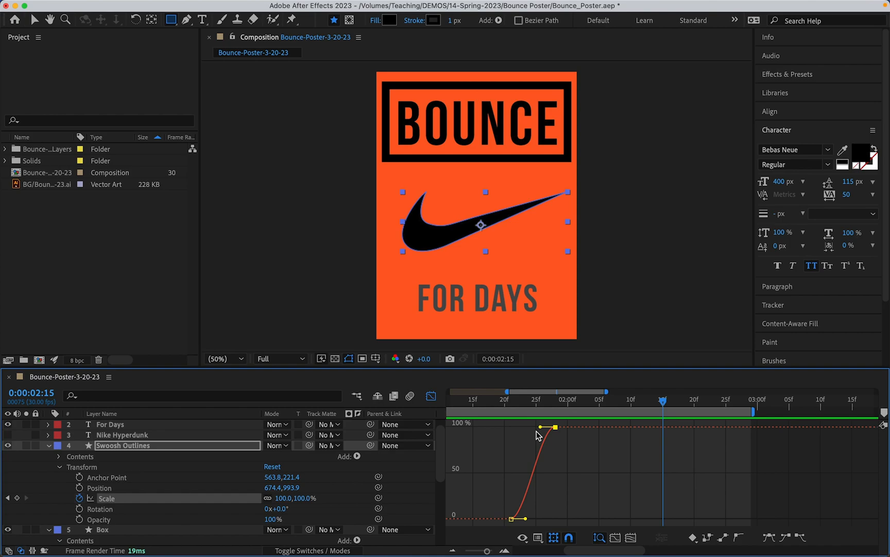
Pull the last Scale keyframe's incoming handle back and up so the swoosh overshoots 100% before settling, and preview the bounce
drag(540, 426, 523, 417)
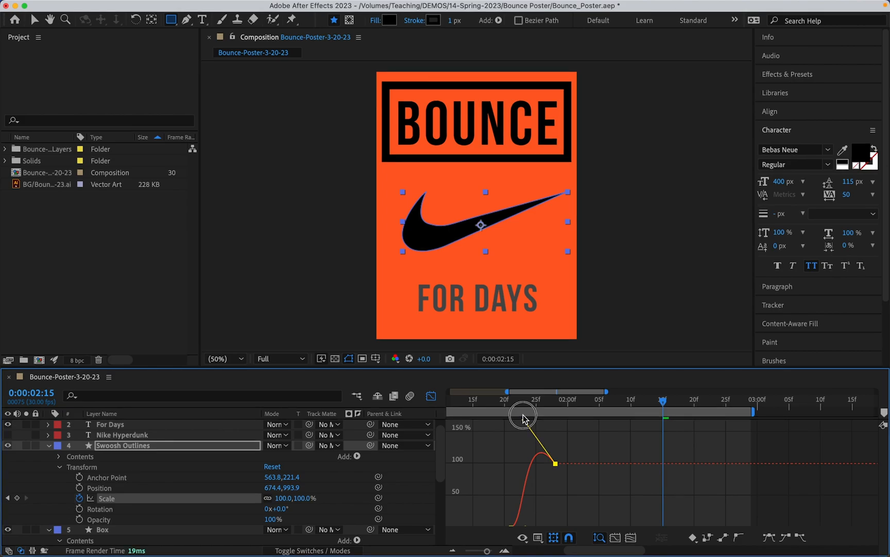
drag(523, 418, 523, 418)
click(467, 401)
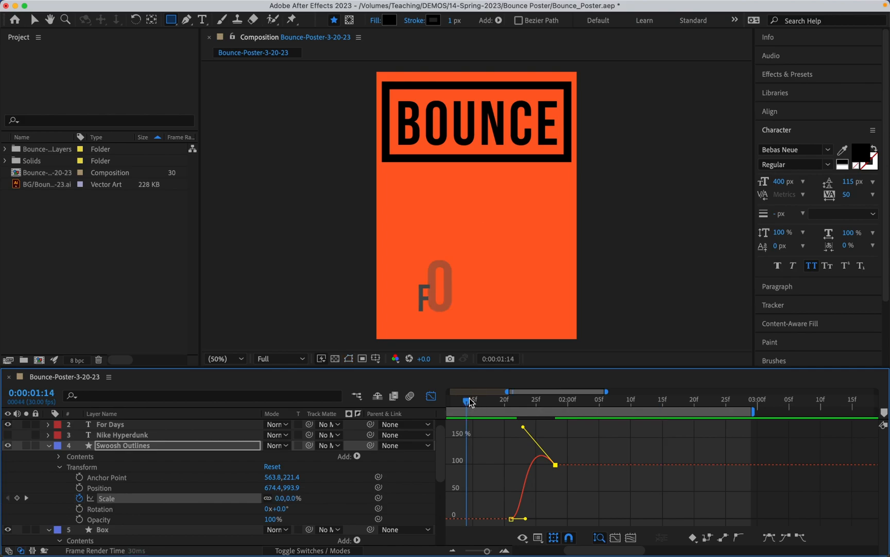
key(space)
mouse_move(524, 428)
mouse_down()
mouse_move(509, 418)
mouse_move(510, 426)
mouse_up()
click(473, 401)
key(space)
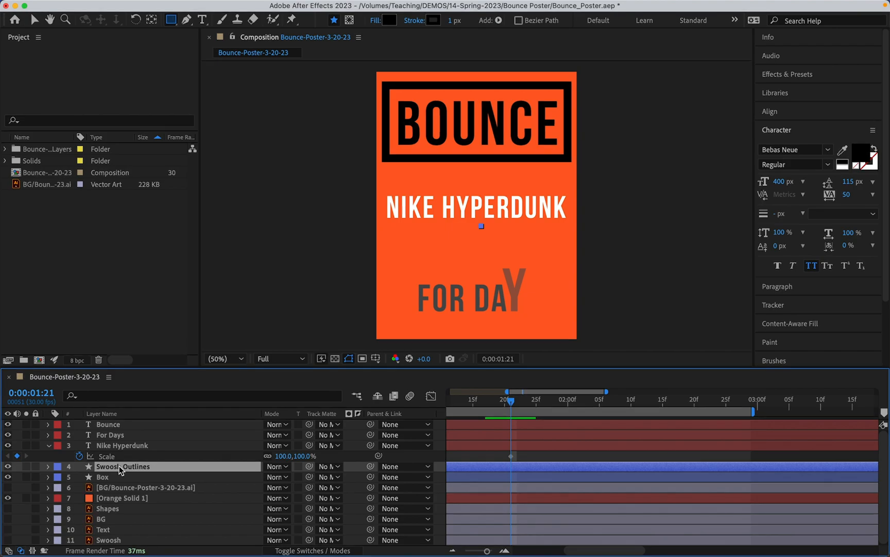
Add a second 100% Scale keyframe to Nike Hyperdunk at 0:00:01:28, aligned with the swoosh's, and return to its first keyframe
key(s)
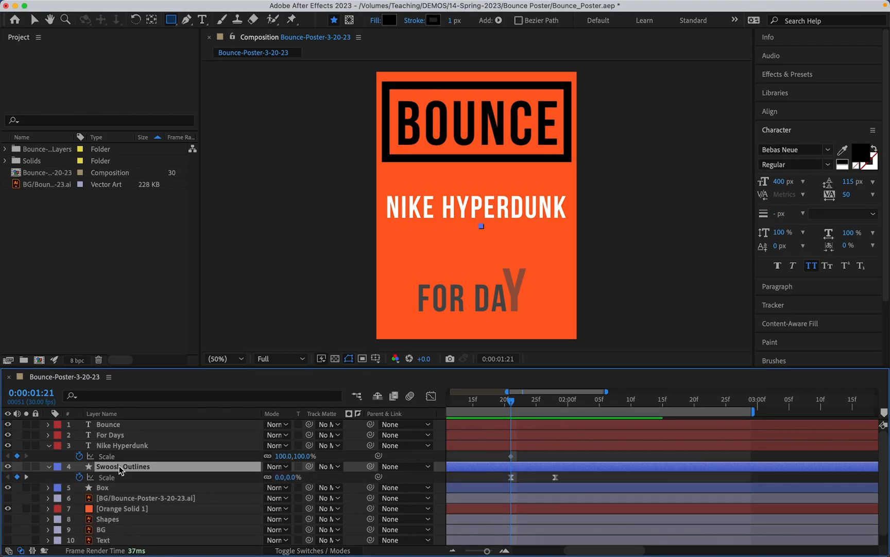
click(26, 477)
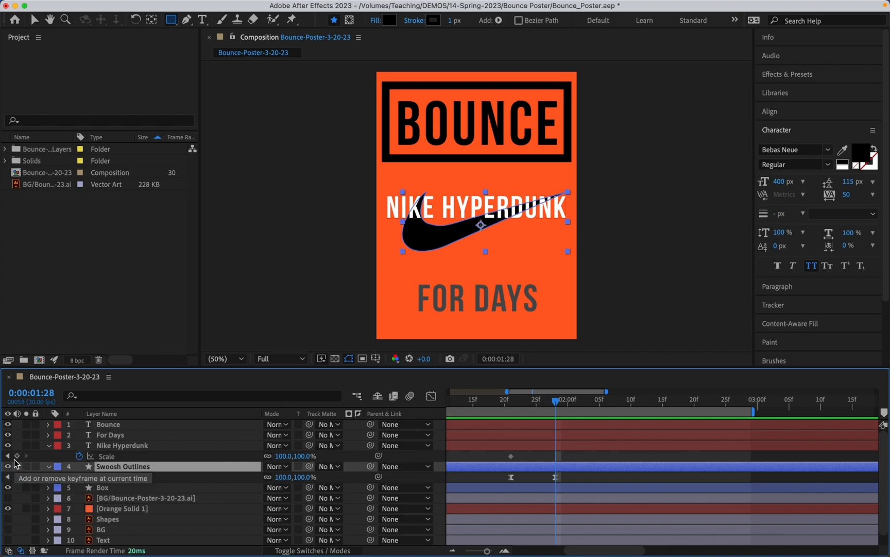
click(17, 455)
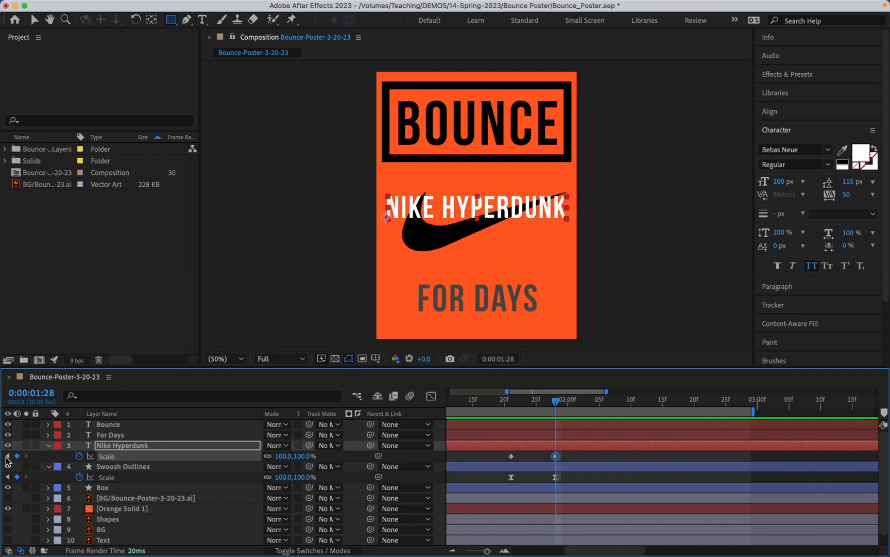
click(7, 457)
Try scaling the Nike Hyperdunk text up to about 555% at 0:00:01:21, and undo it
drag(291, 455, 544, 443)
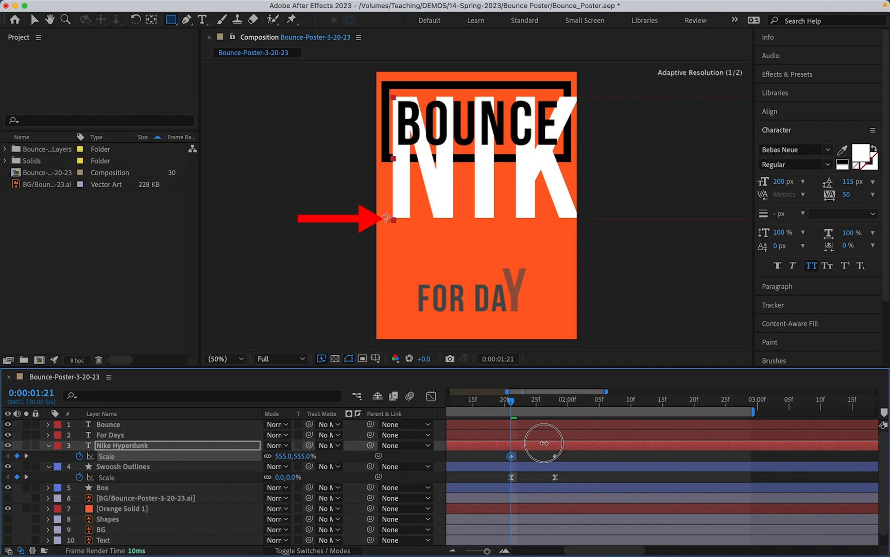
key(super+z)
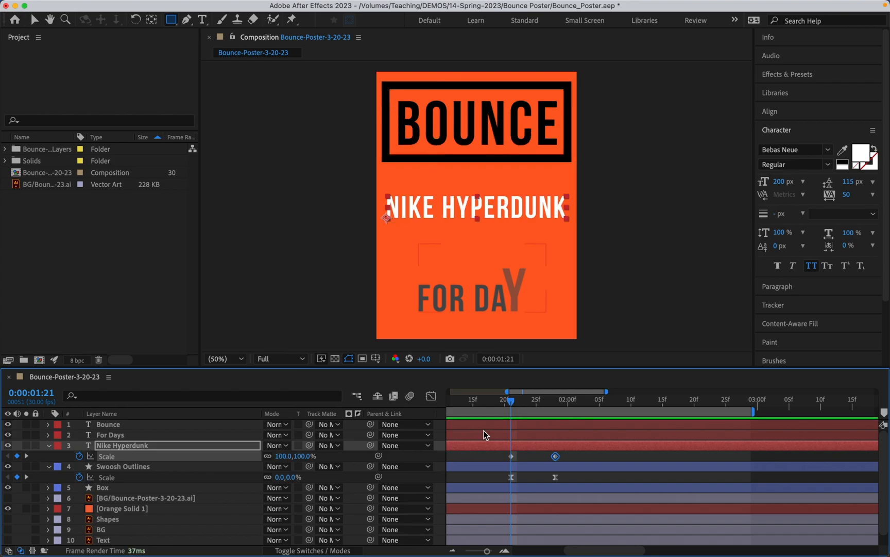
Center the Nike Hyperdunk layer's anchor point in its content
key(v)
right_click(509, 210)
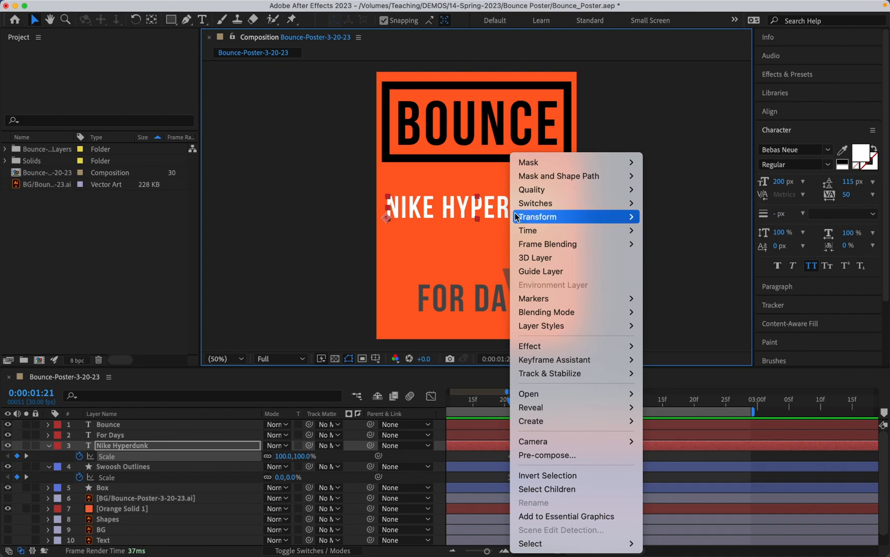
mouse_move(521, 217)
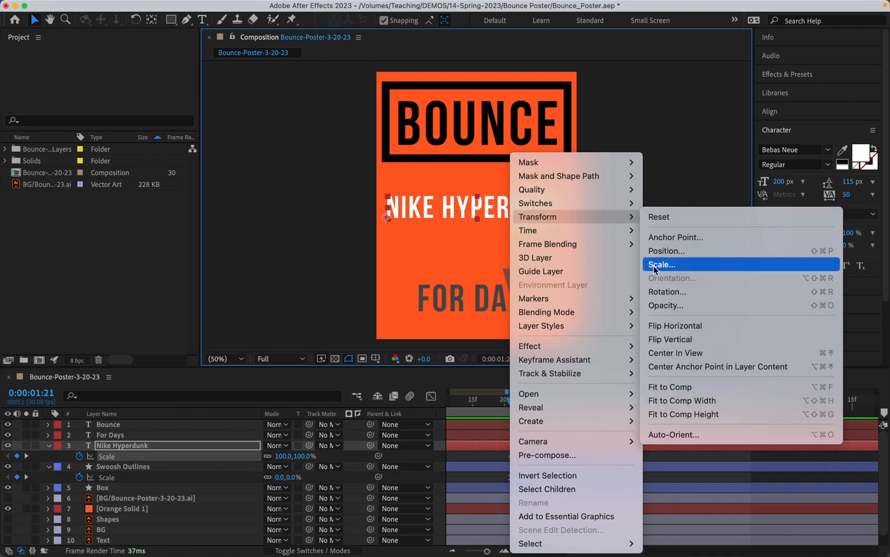
click(698, 366)
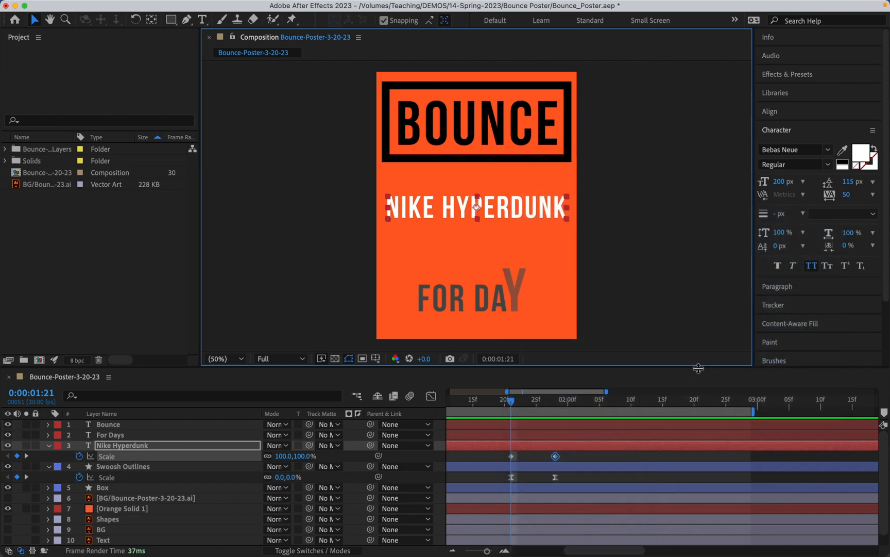
Set the Nike Hyperdunk layer's first Scale keyframe at 0:00:01:21 to 20000% and check the frames around it
click(282, 456)
text(2000)
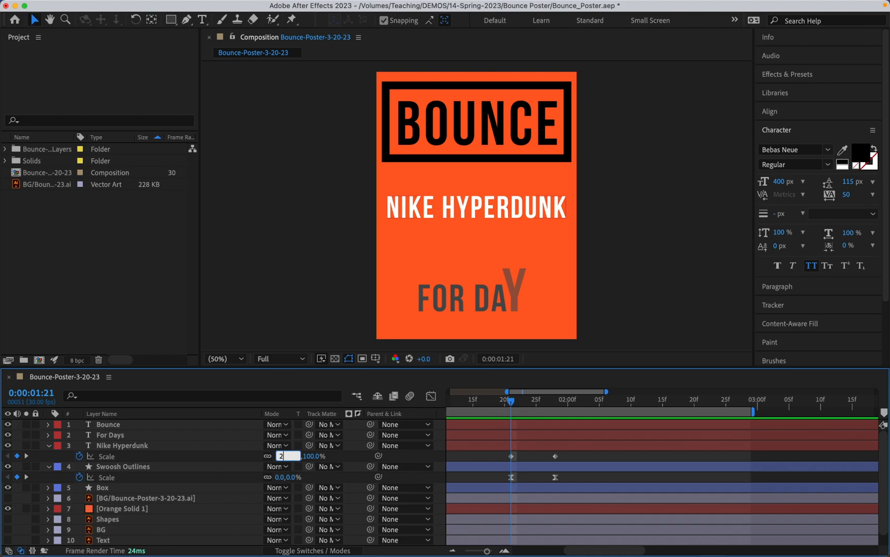
text(0)
key(Return)
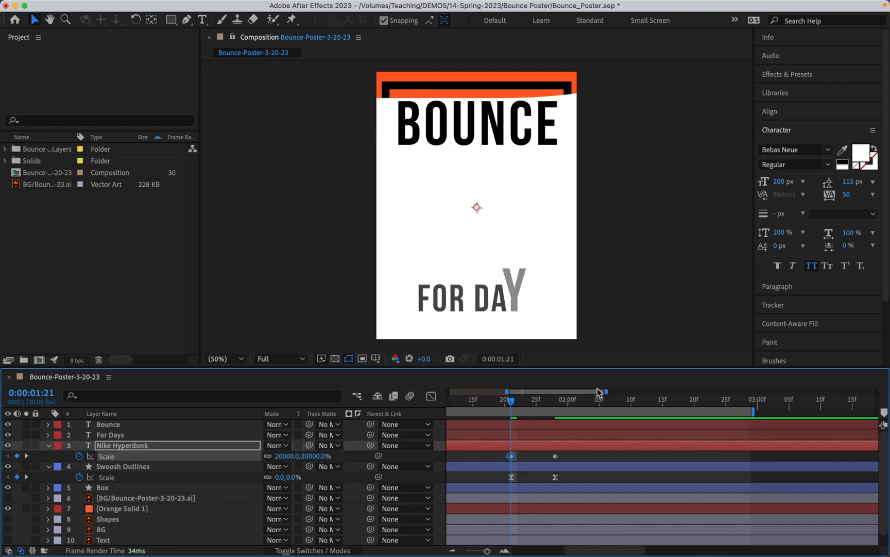
mouse_move(517, 401)
mouse_down()
mouse_move(576, 411)
mouse_move(511, 410)
mouse_up()
Add Position keyframes to Nike Hyperdunk at 0:00:01:21 and 0:00:01:28, lowering the text to Y 990.4 at the second one
key(p)
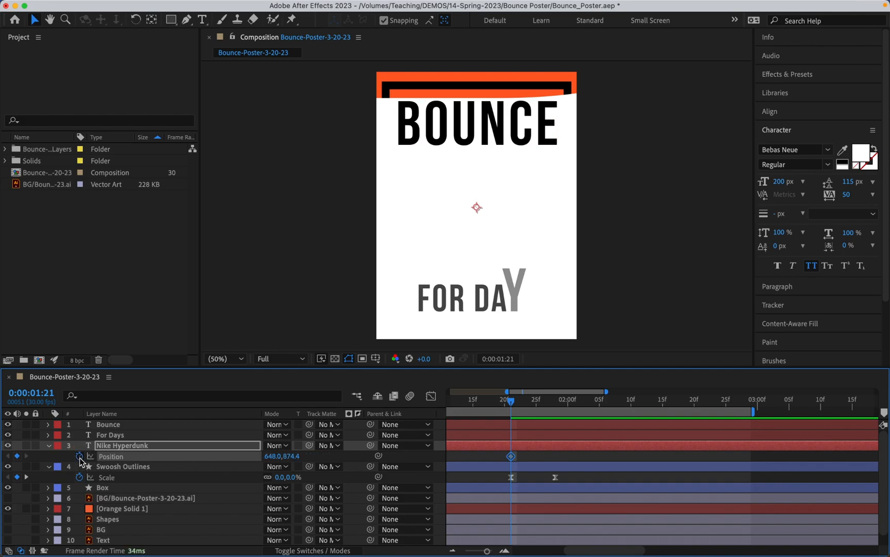
key(p)
key(u)
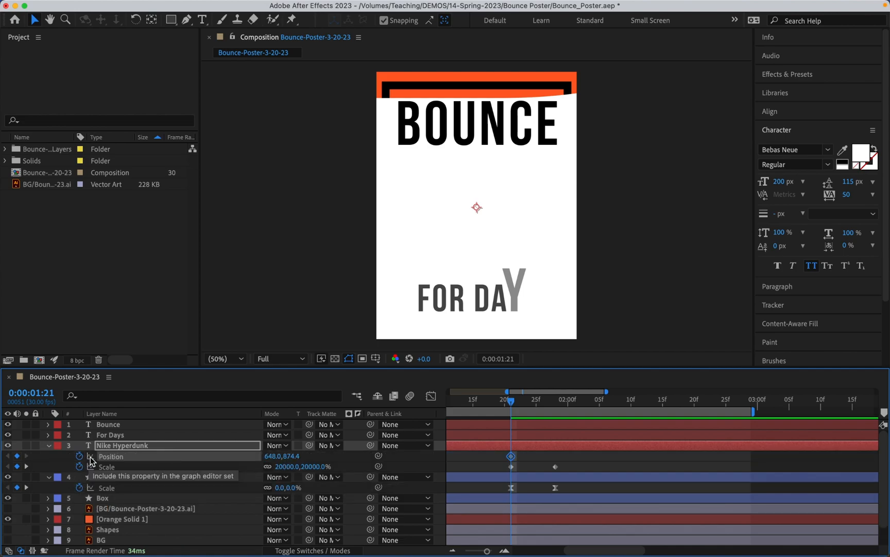
click(27, 466)
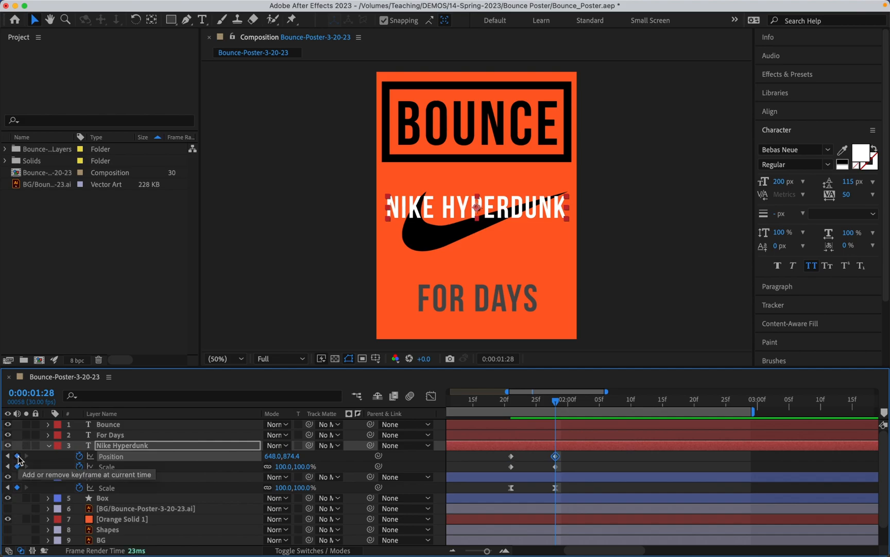
drag(291, 455, 370, 452)
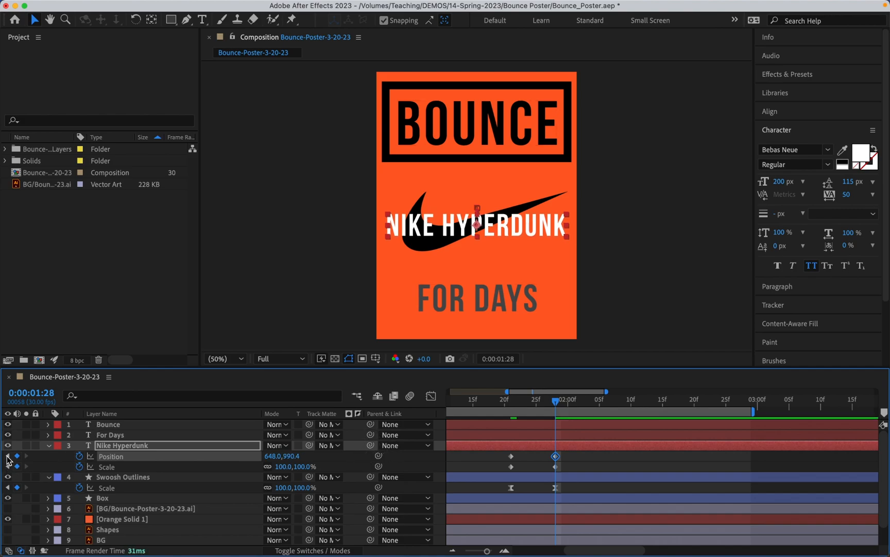
Set Nike Hyperdunk's first Position keyframe to Y 2517.4 so the enlarged text starts out of view, and preview the animation
click(7, 456)
drag(293, 455, 622, 463)
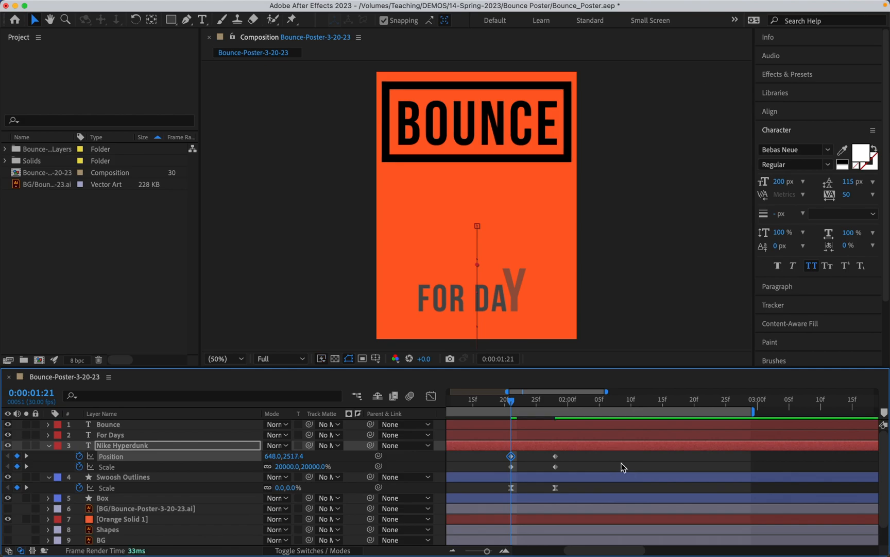
key(space)
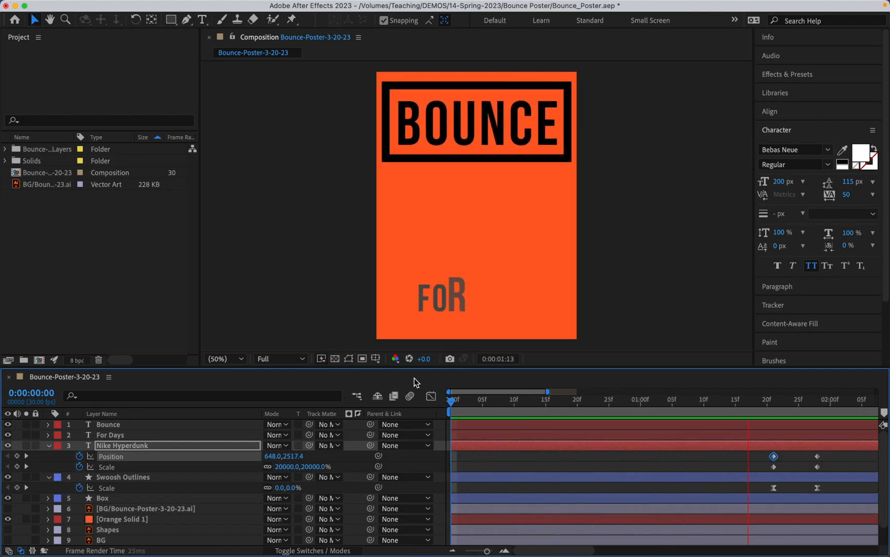